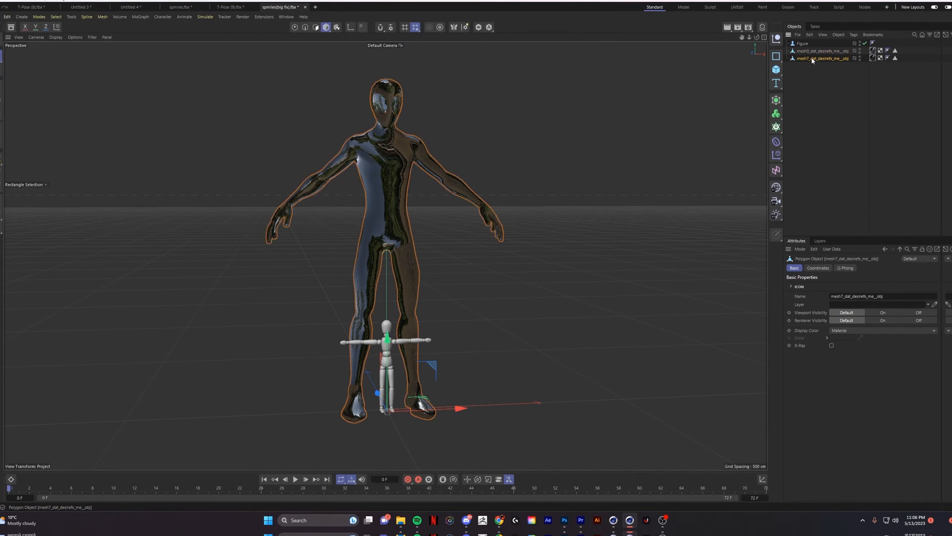
Scale both selected character meshes down uniformly to the height of the reference figure and check the fit.
left_click(0, 120)
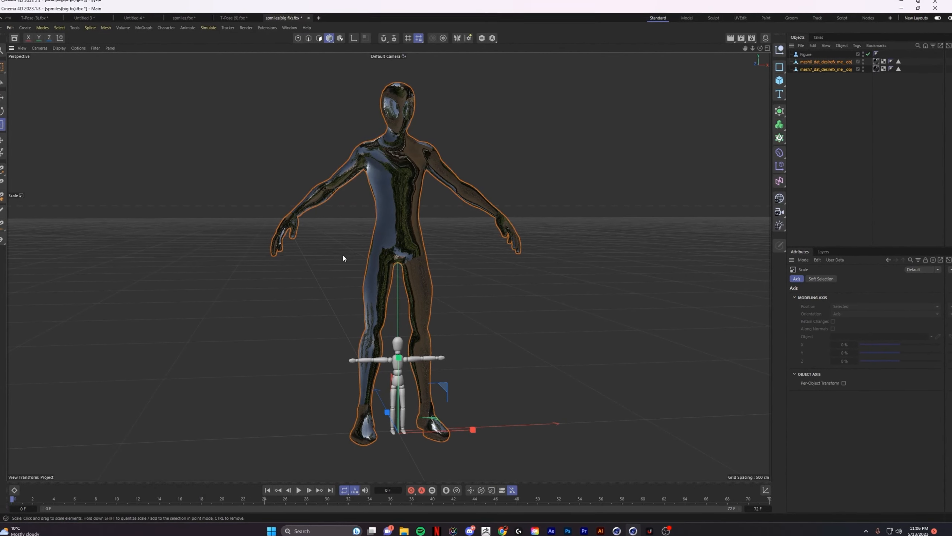
left_click_drag(491, 142, 475, 293)
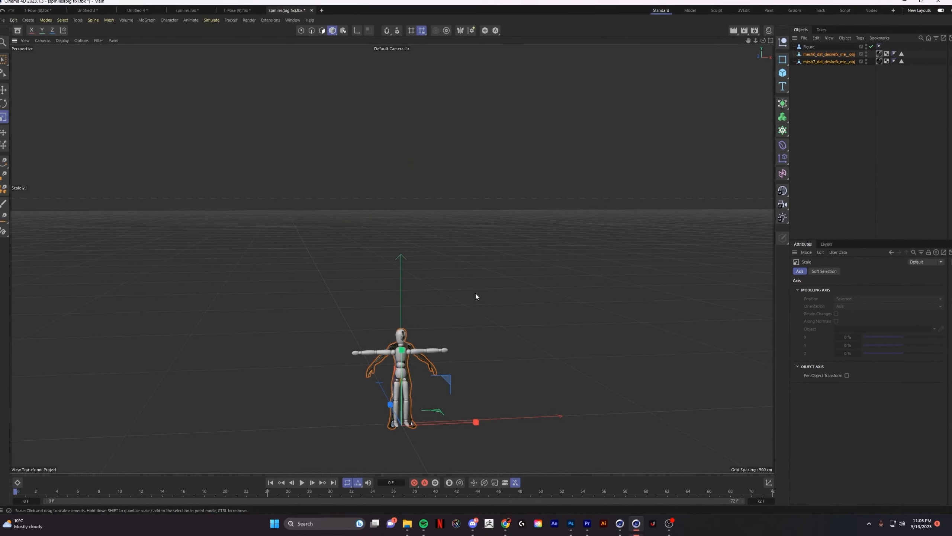
scroll(404, 337, "up", 8)
left_click_drag(399, 337, 523, 342, "alt")
left_click(803, 50)
scroll(420, 347, "down", 2)
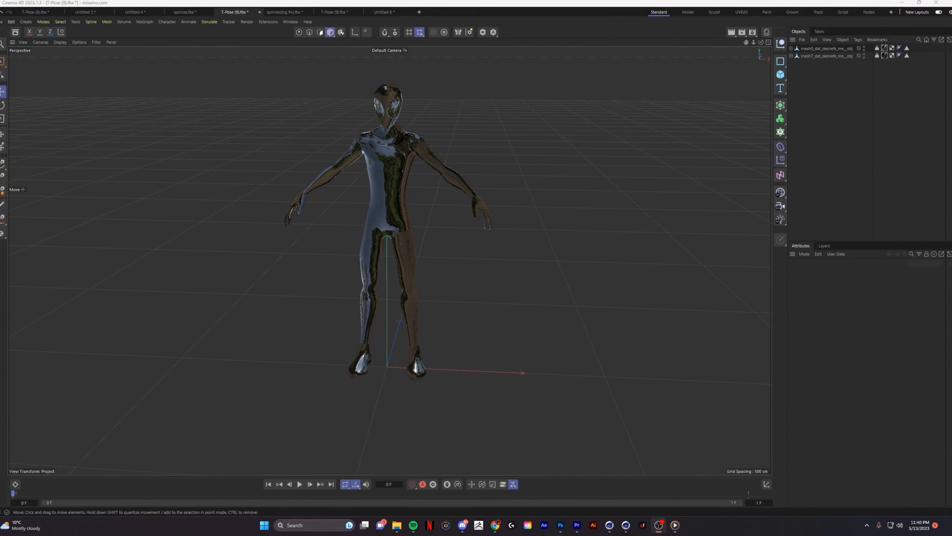
Export the character project in FBX format.
left_click_drag(390, 270, 412, 261, "alt")
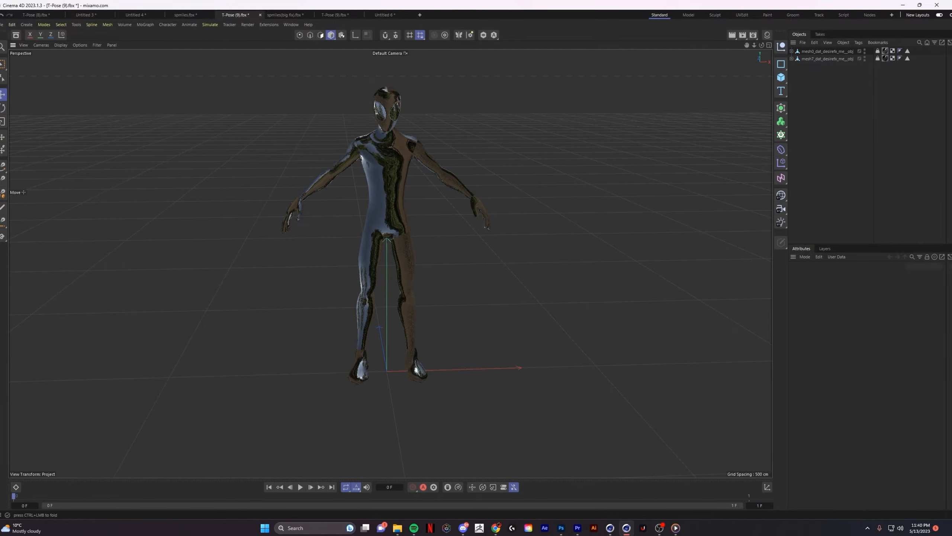
left_click(1, 25)
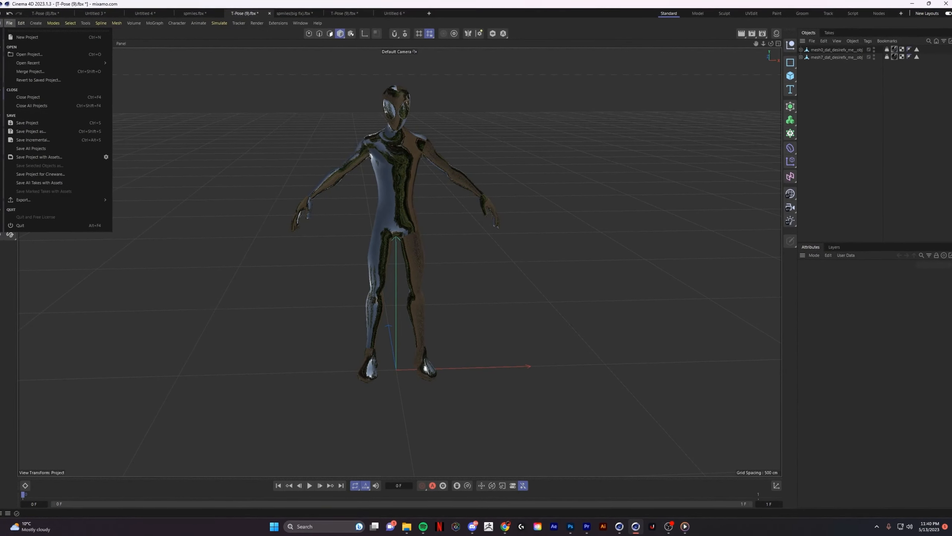
mouse_move(56, 200)
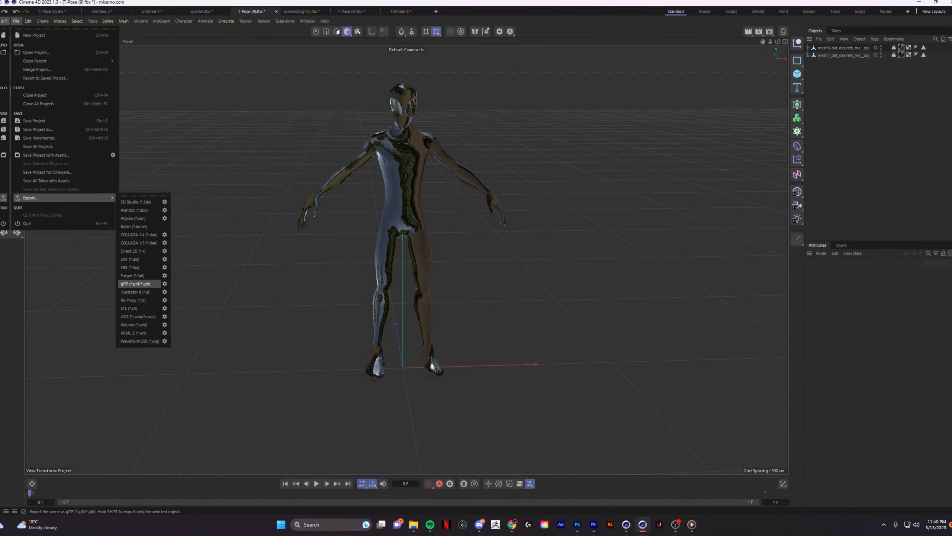
left_click(130, 267)
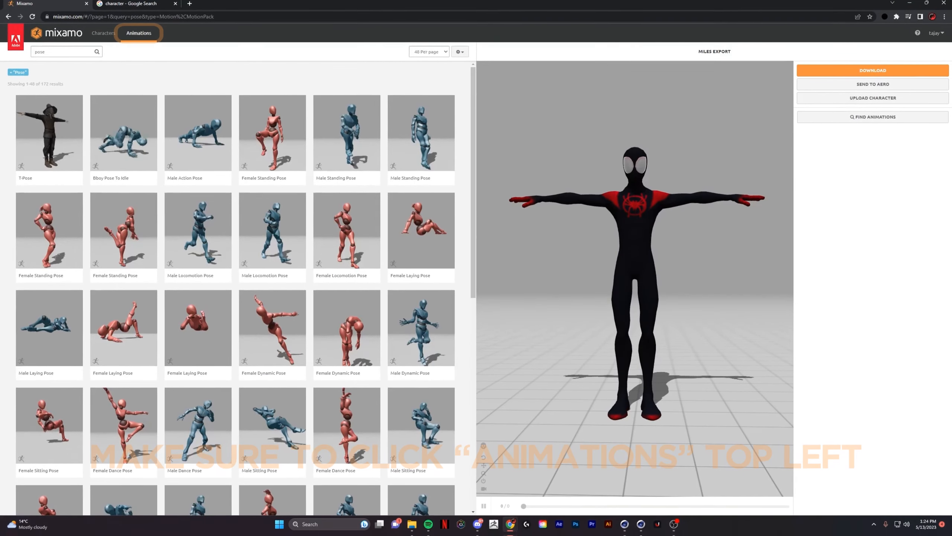
In Mixamo, search the animations for "t pose" and apply the T-Pose animation to the uploaded Miles character.
left_click(64, 53)
type("t pose")
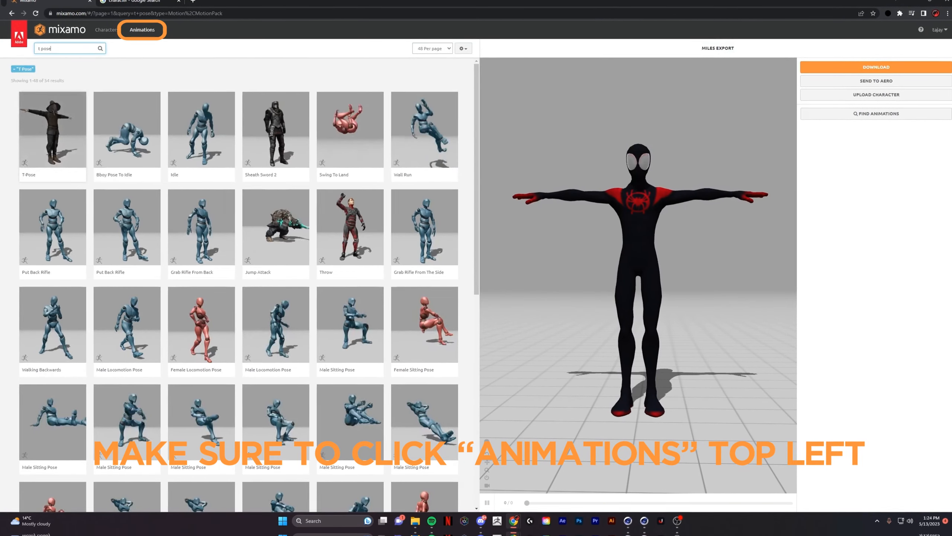
left_click(52, 129)
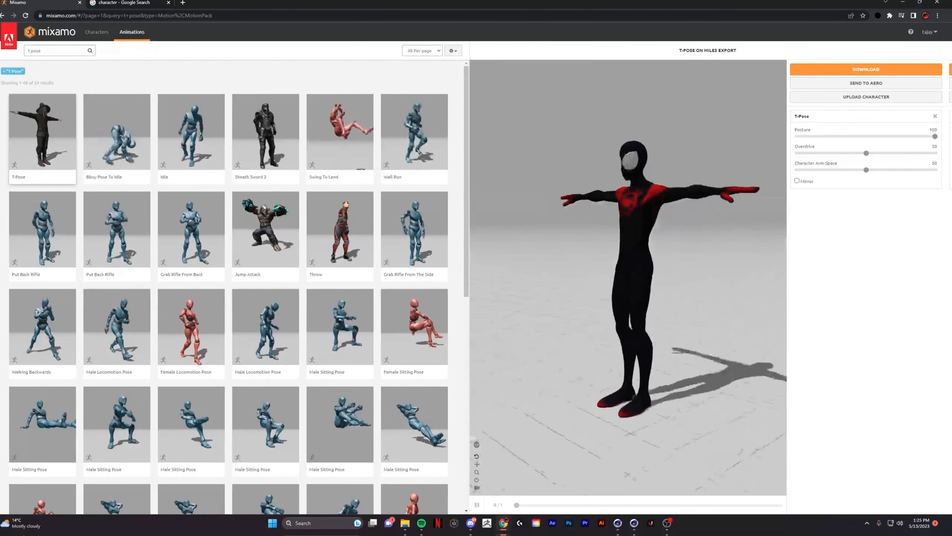
Download the T-posed character as FBX Binary with skin, 30 frames per second and no keyframe reduction.
left_click_drag(600, 270, 645, 270)
left_click(867, 69)
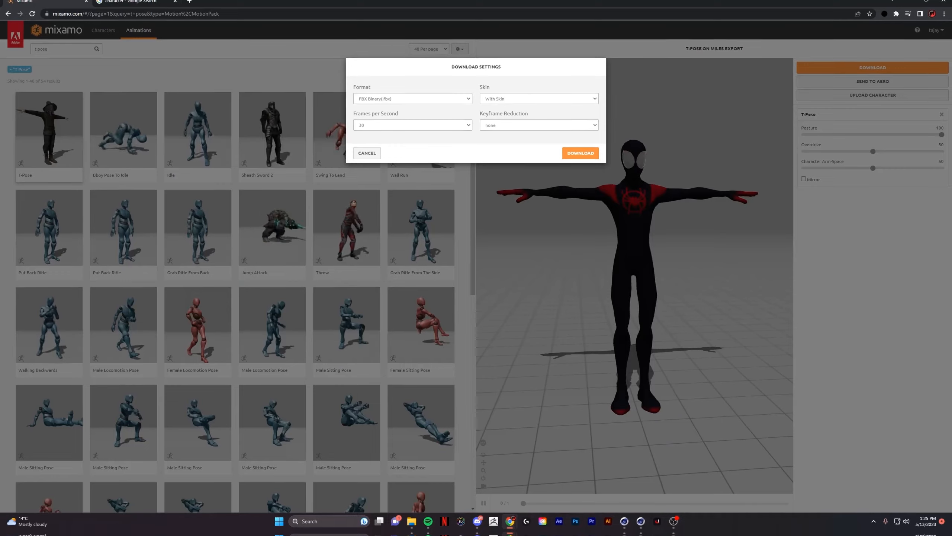
left_click(580, 153)
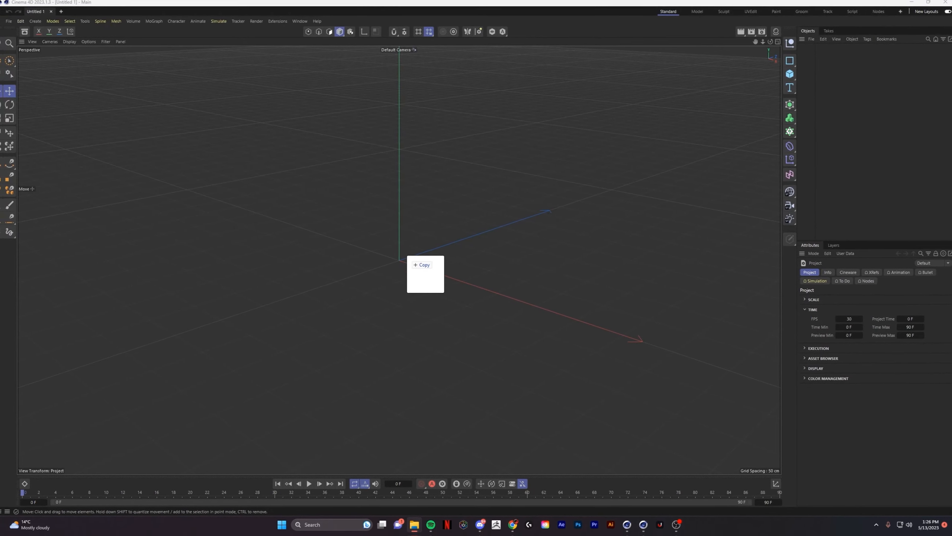
In Cinema 4D, import the downloaded T-Pose FBX and add a Character object to the scene.
left_click_drag(408, 259, 409, 260)
key("Return")
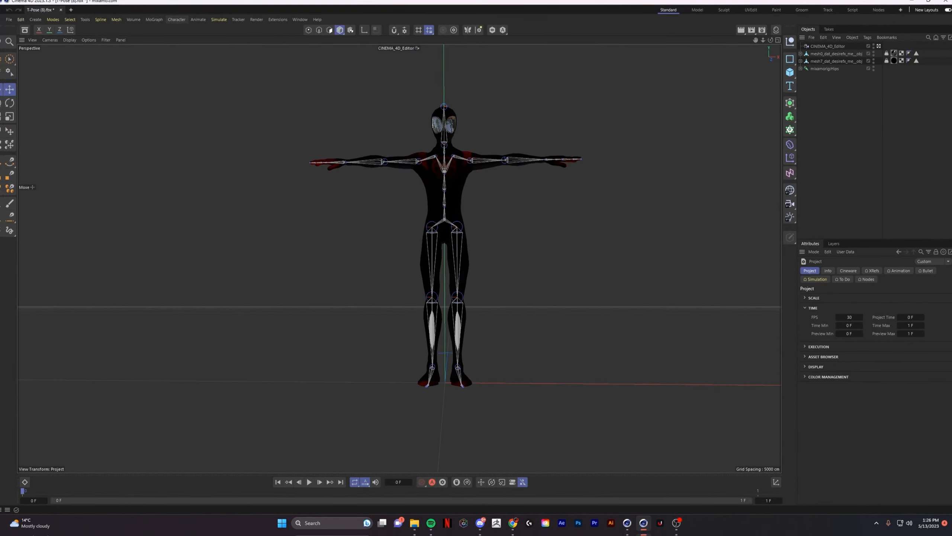
left_click(177, 20)
key("Escape")
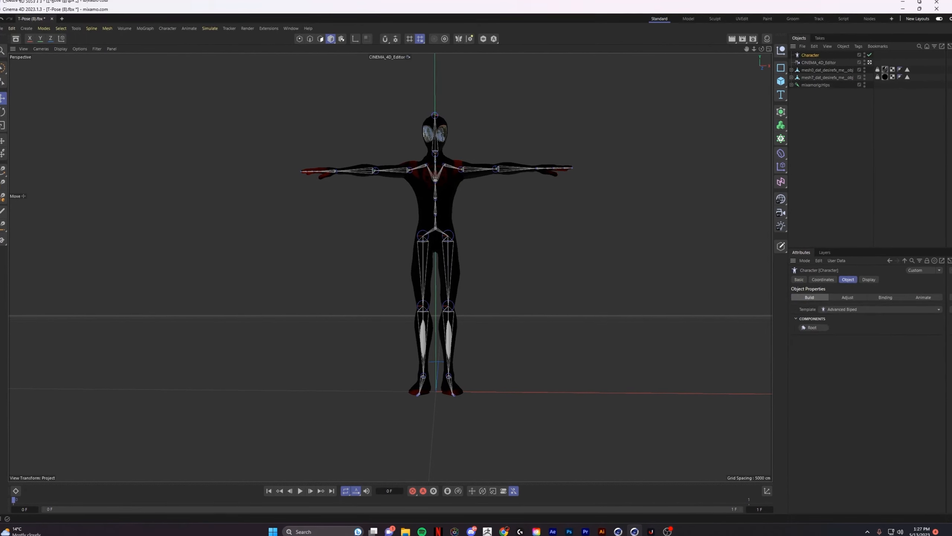
Set the Character object's template to Mixamo Control Rig and add the Root and Pelvis components.
left_click(883, 307)
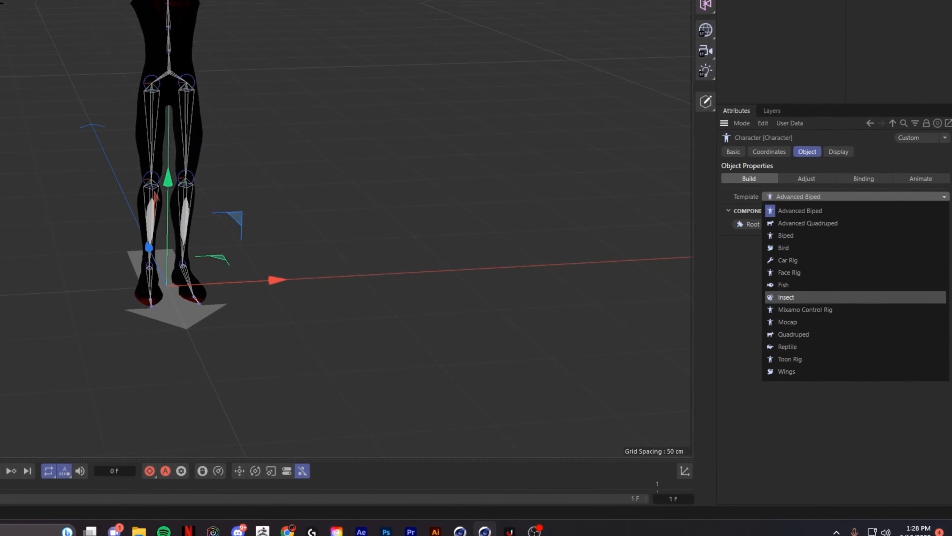
left_click(802, 310)
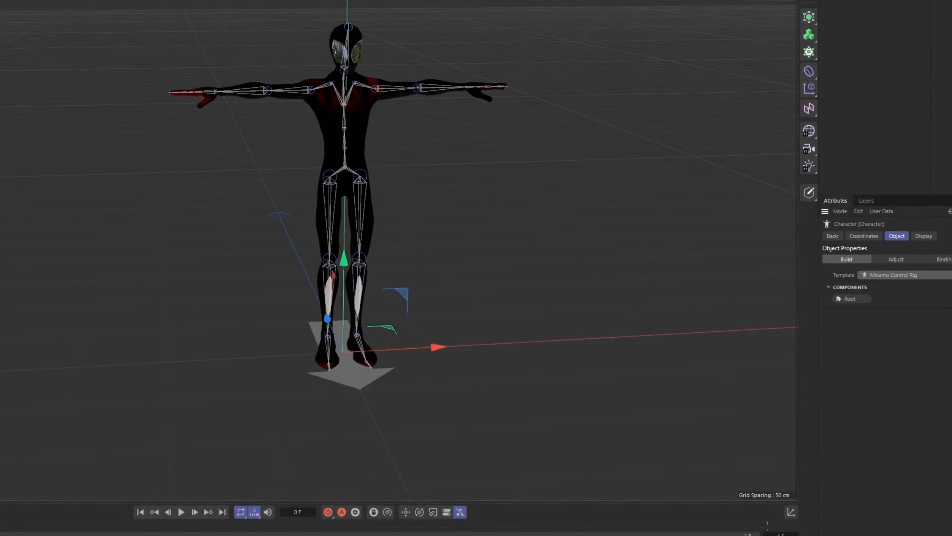
left_click(758, 224)
left_click(840, 321)
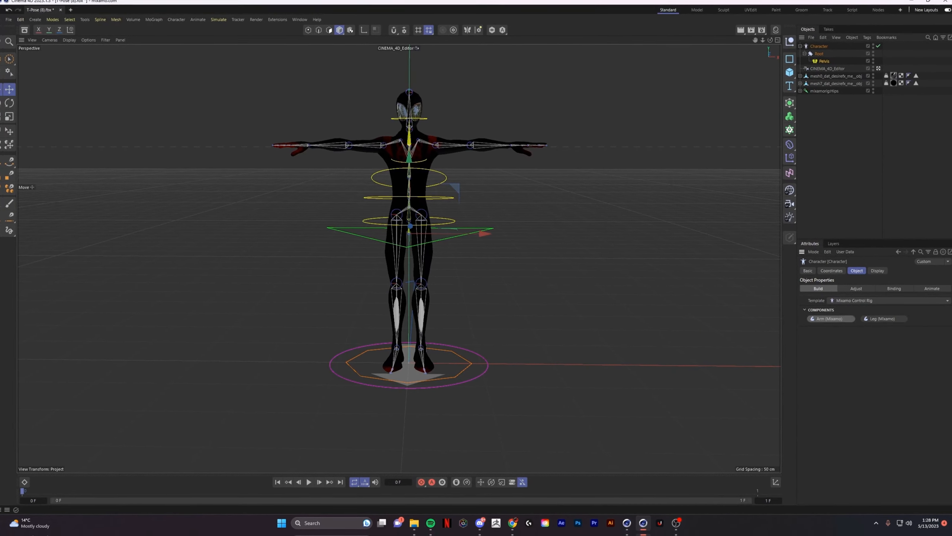
Add left and right arms with hands, plus both legs, to the Mixamo rig's pelvis.
left_click(839, 320, "ctrl")
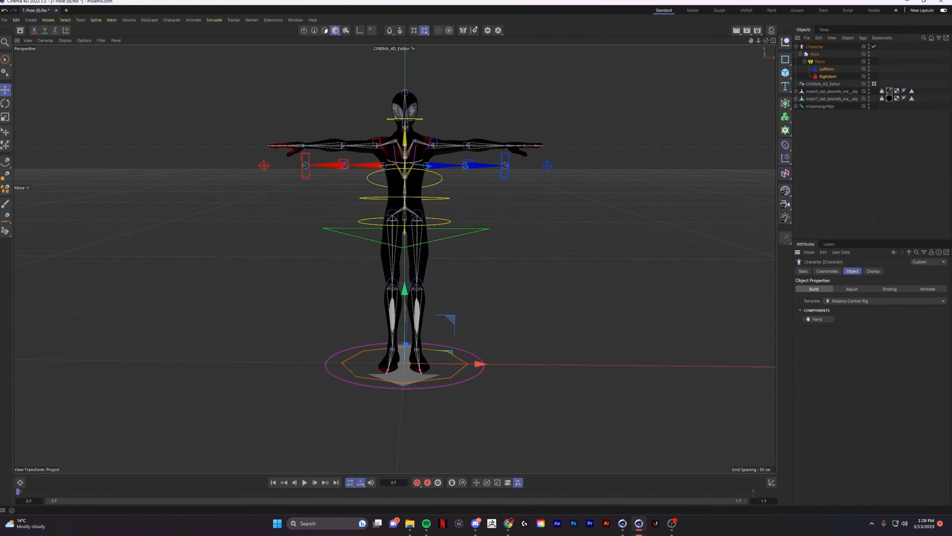
left_click(818, 320)
left_click(820, 63)
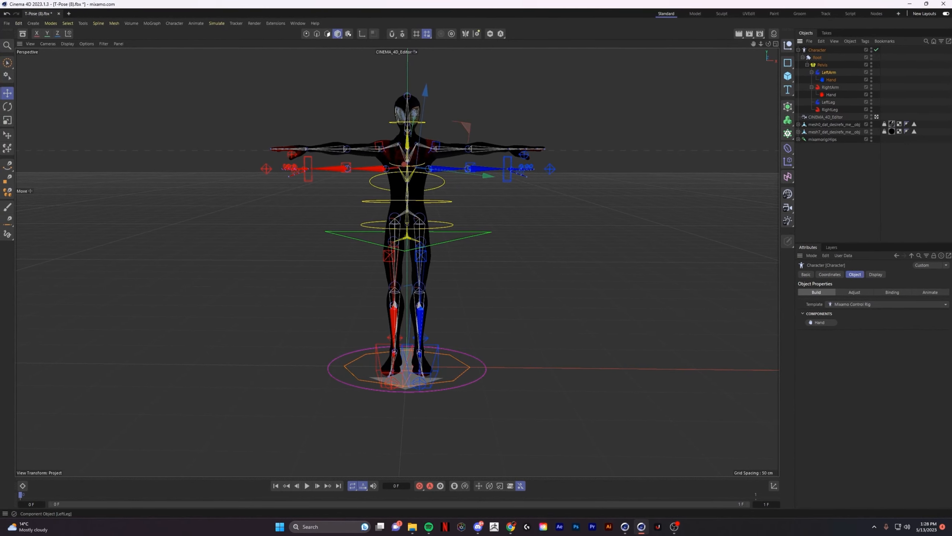
left_click(820, 64)
Switch the Character object from building to Adjust mode and inspect the rig components against the body.
scroll(432, 144, "up", 2)
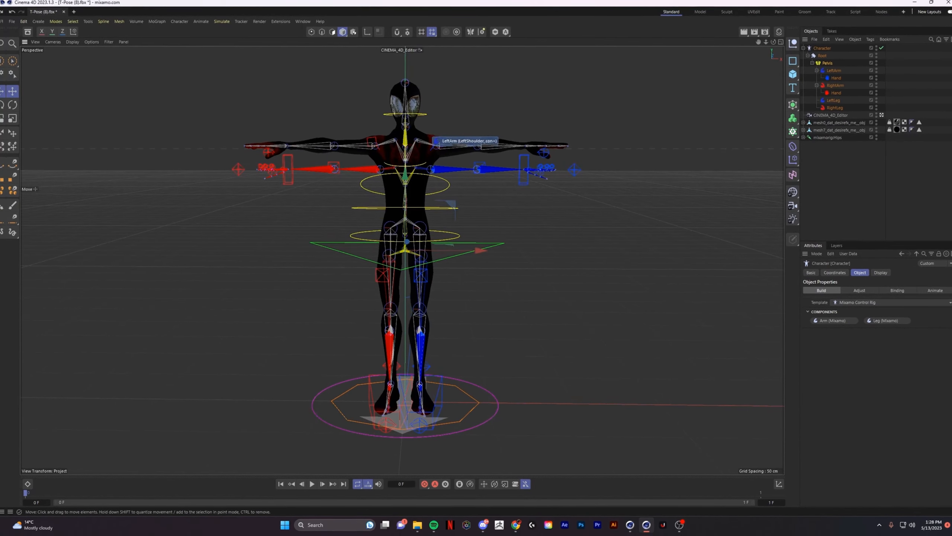
middle_click_drag(429, 139, 433, 151, "alt")
left_click_drag(434, 150, 474, 160, "alt")
left_click(851, 292)
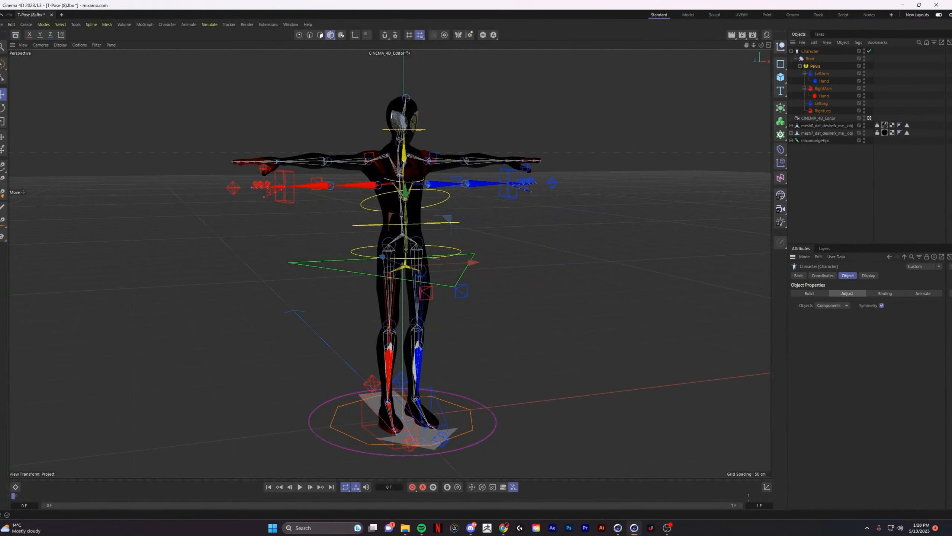
left_click_drag(399, 141, 376, 131, "alt")
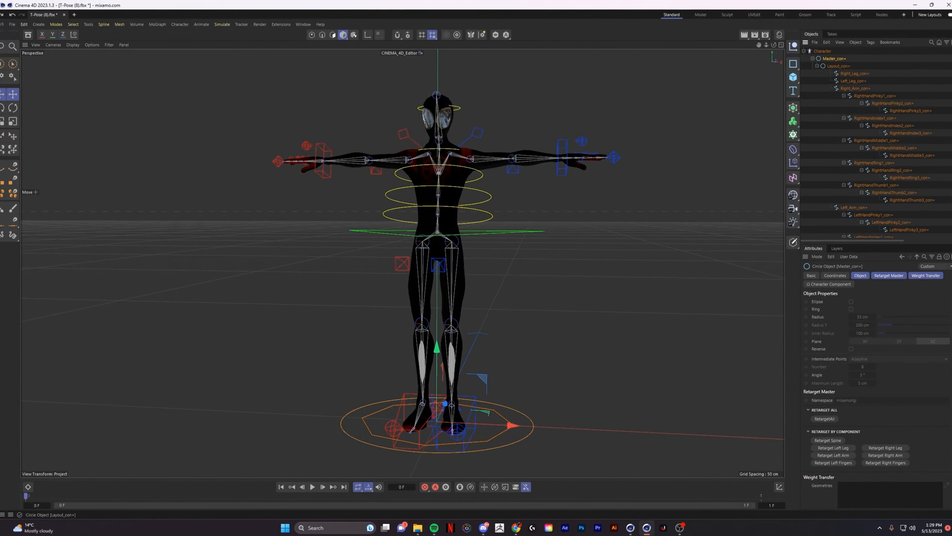
Collapse the Master_con+ and Bind_Hierarchy branches of the character in the object hierarchy.
left_click(812, 65)
left_click(815, 59)
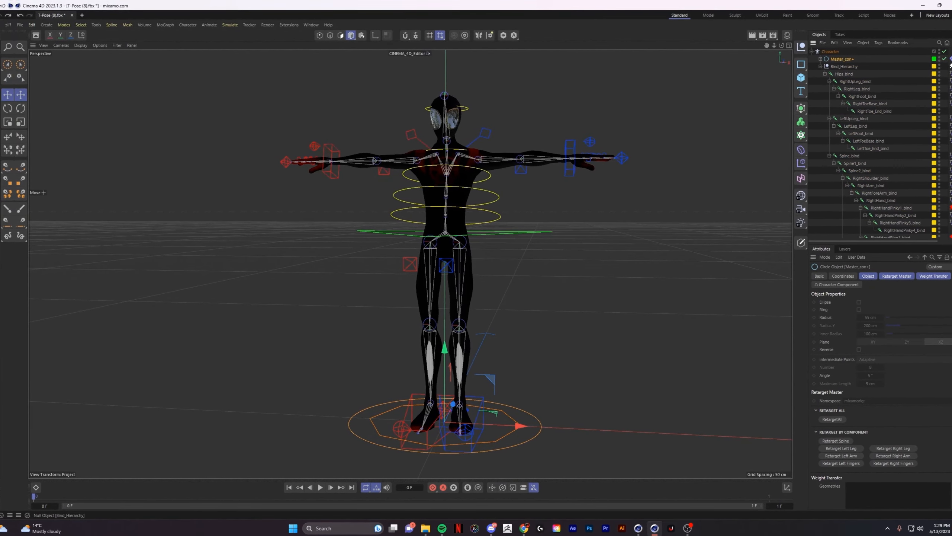
left_click(816, 67)
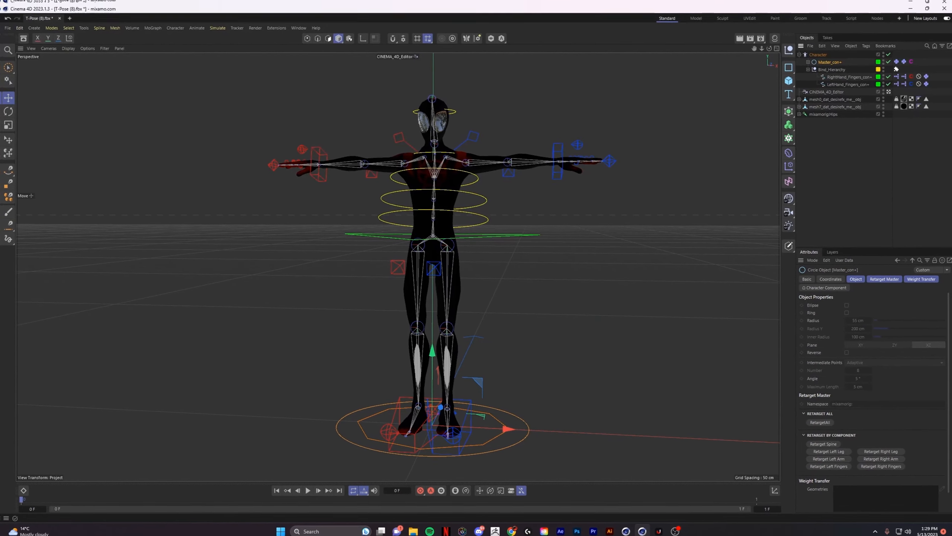
Try out the rig's hips controller and undo the change.
left_click_drag(431, 240, 460, 251, "alt")
left_click(386, 236)
key("ctrl+z")
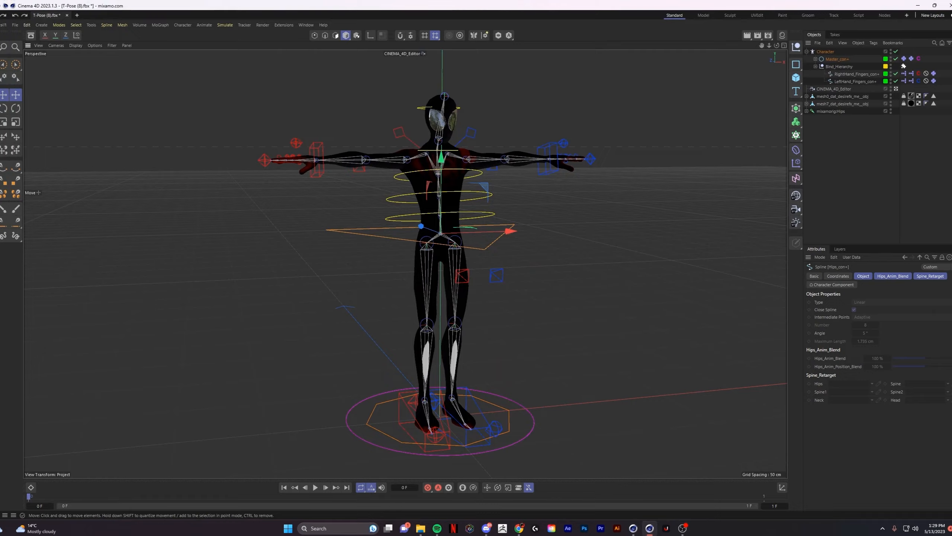
left_click(448, 241)
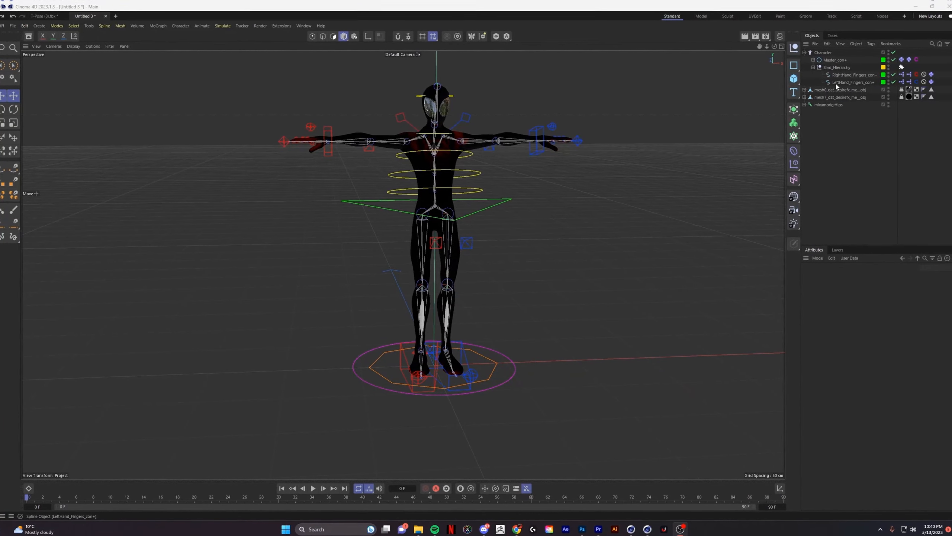
Lock the attributes on Master_con+'s Weight Transfer settings and add the mesh0 and mesh7 objects as its geometries.
left_click(834, 59)
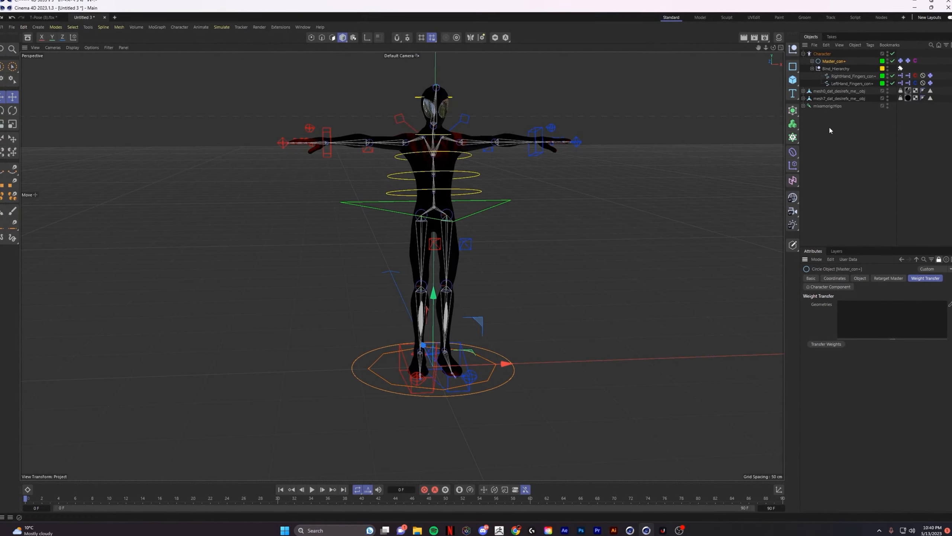
left_click(835, 69)
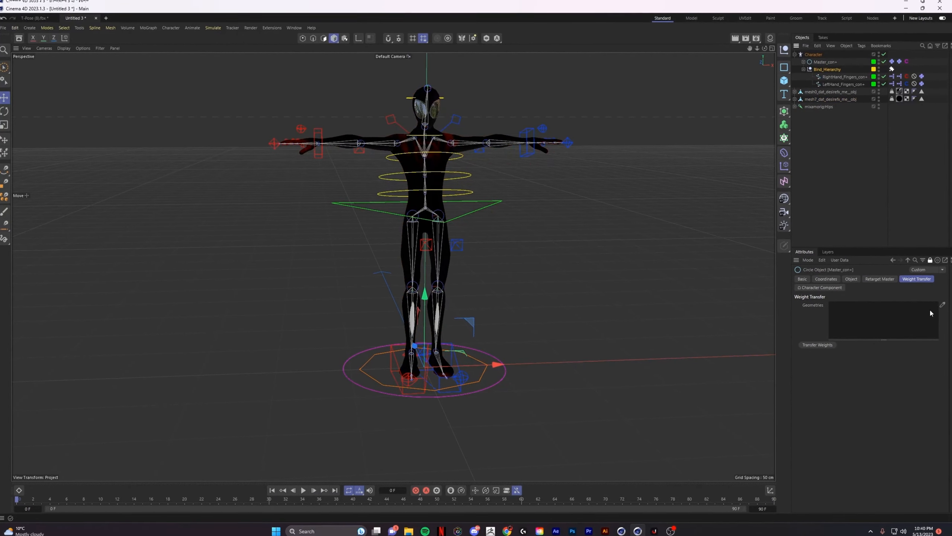
left_click(828, 99)
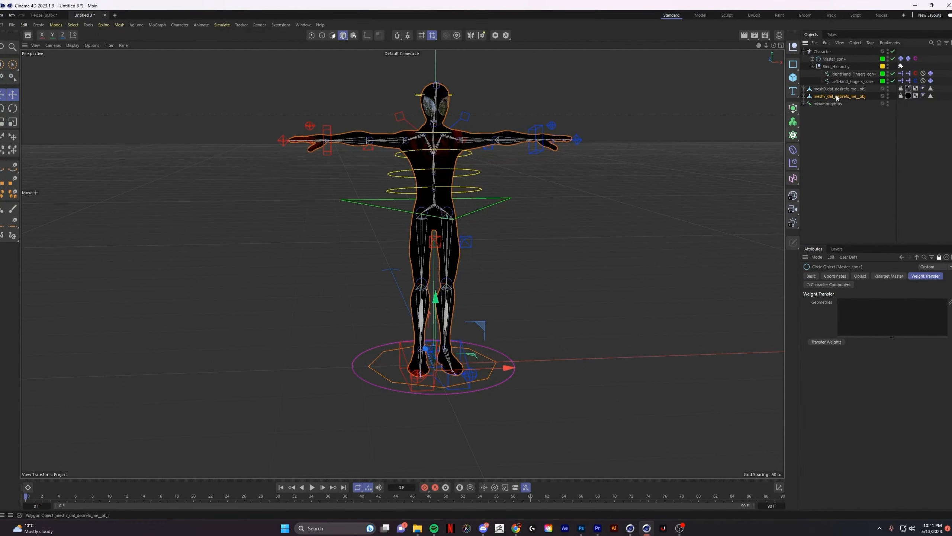
left_click(838, 89)
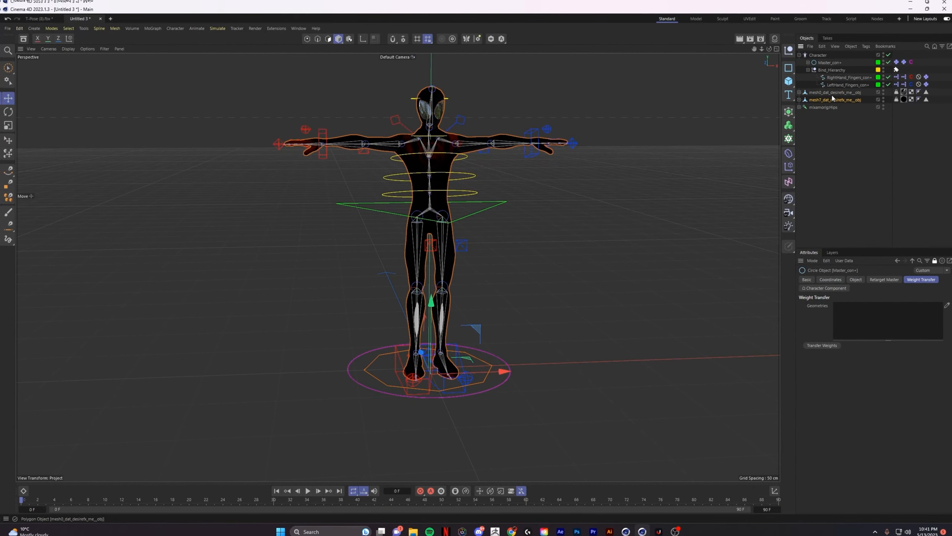
left_click(830, 98)
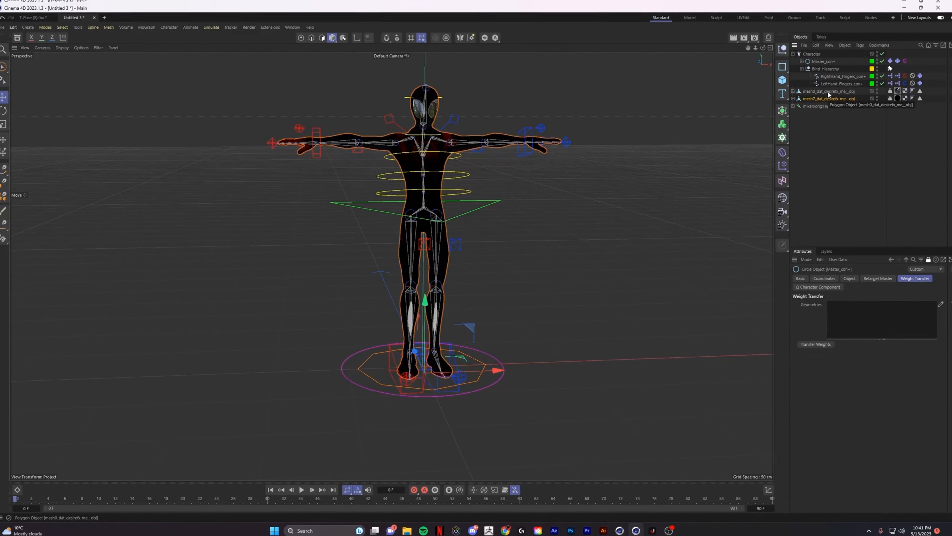
left_click(830, 91, "ctrl")
left_click_drag(830, 91, 882, 314)
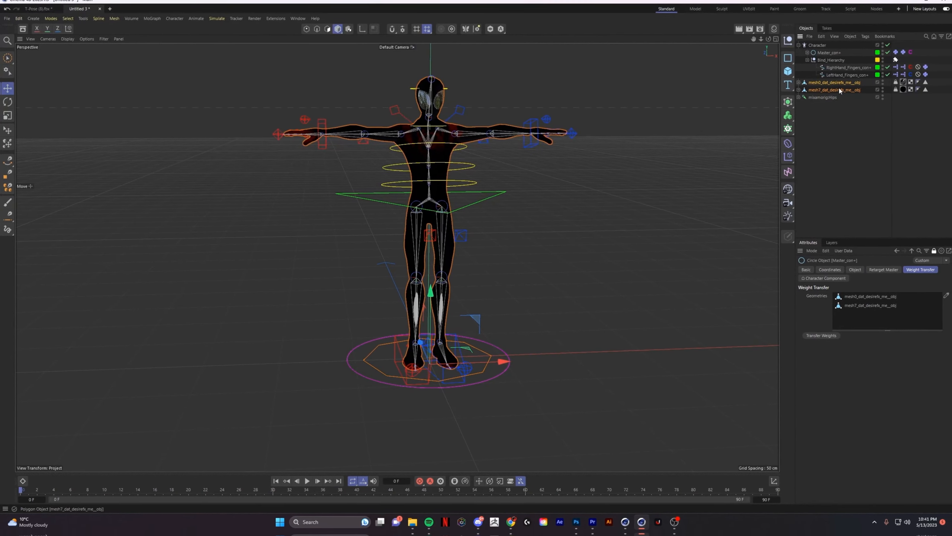
mouse_move(840, 89)
left_mouse_down()
mouse_move(891, 257)
mouse_move(840, 314)
mouse_move(818, 291)
mouse_move(856, 146)
mouse_move(829, 95)
left_mouse_up()
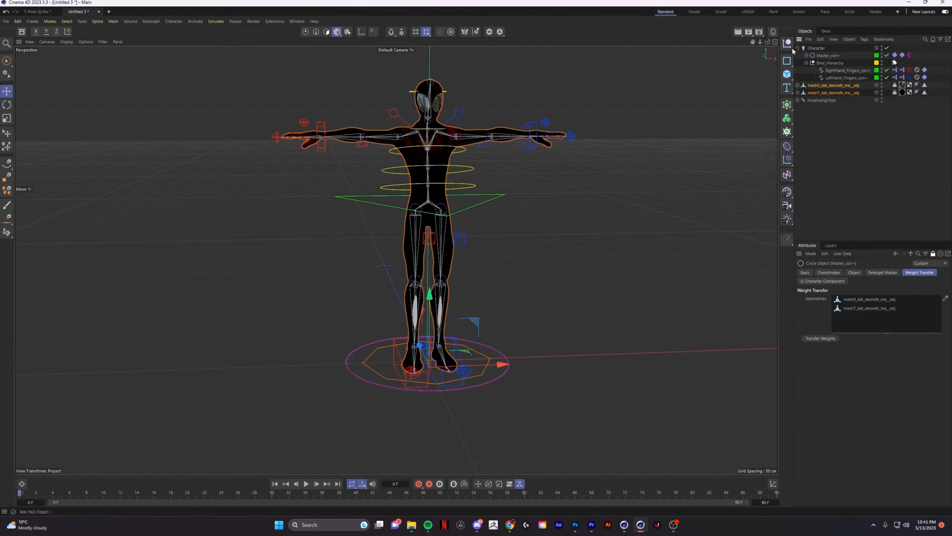
Paste the copied Character, mesh0, mesh7 and mixamorig:Hips objects into a new project, declining the change to absolute texture paths.
left_click(798, 47)
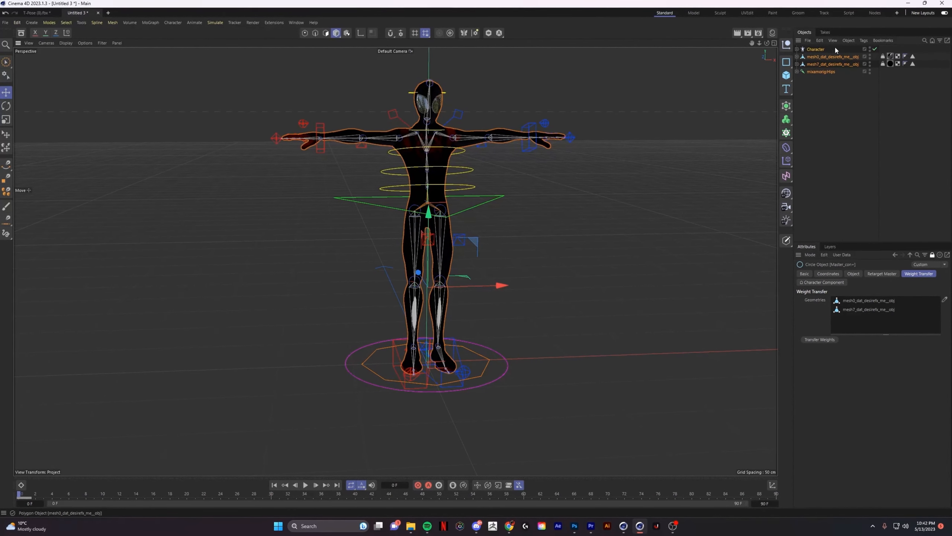
left_click(4, 23)
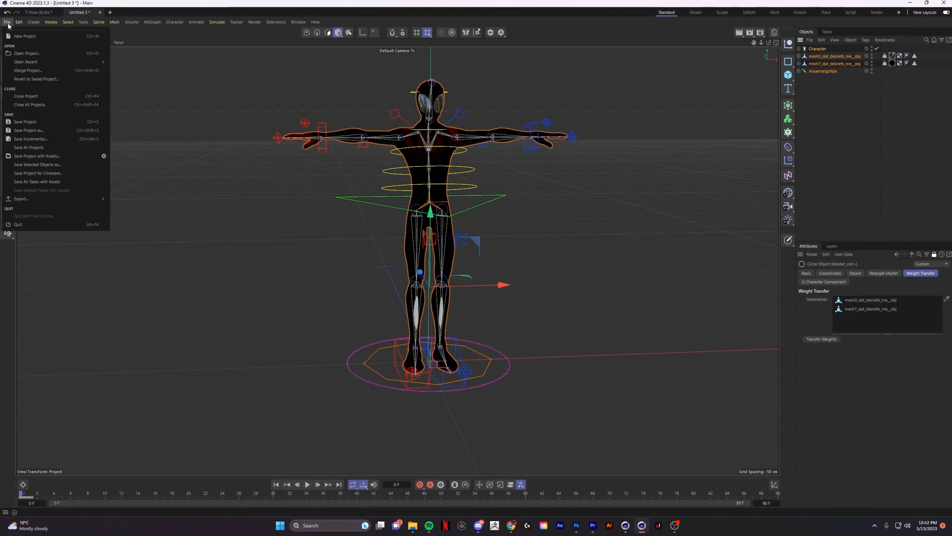
left_click(23, 36)
key("ctrl+v")
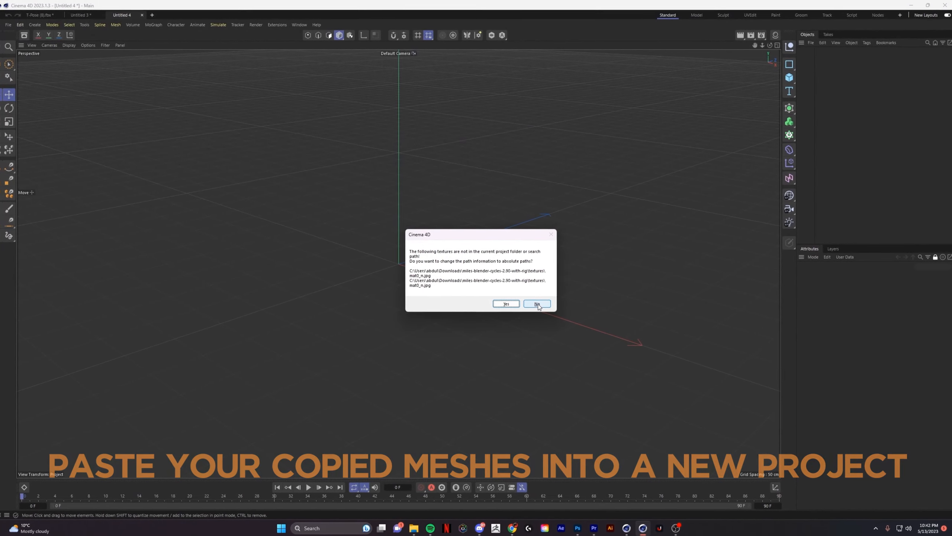
left_click(539, 304)
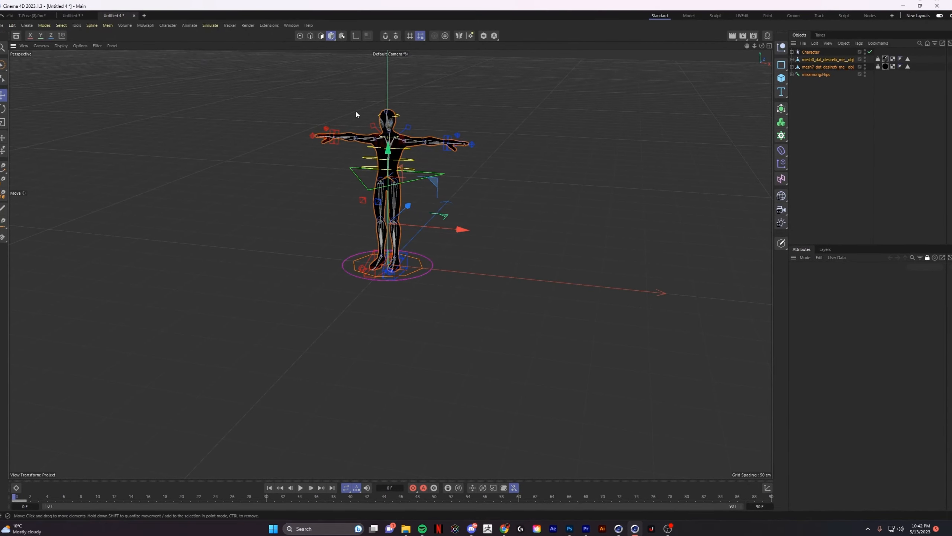
Compare the Untitled 3 project with the pasted copy in Untitled 4 and open the copy's Master_con+ Weight Transfer settings.
left_click(74, 15)
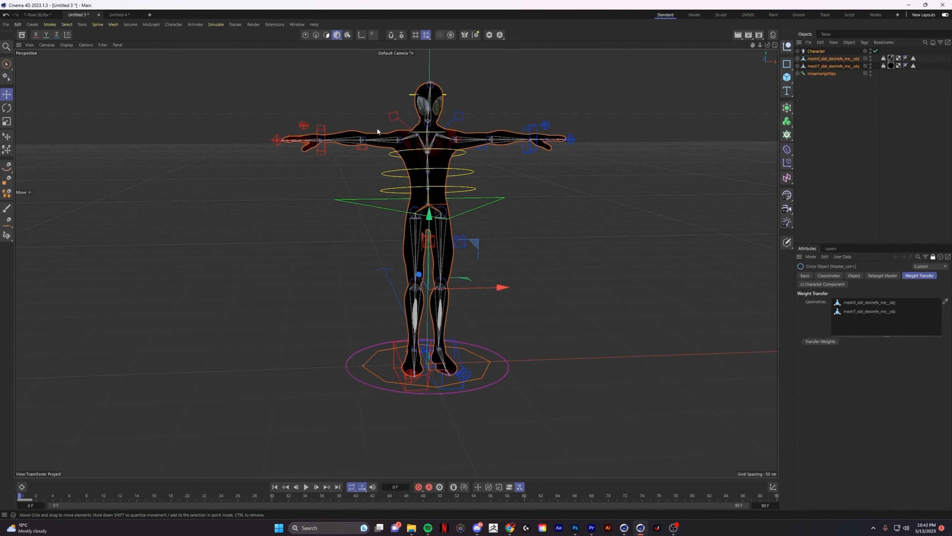
left_click(125, 16)
left_click(825, 73, "ctrl")
left_click(825, 73)
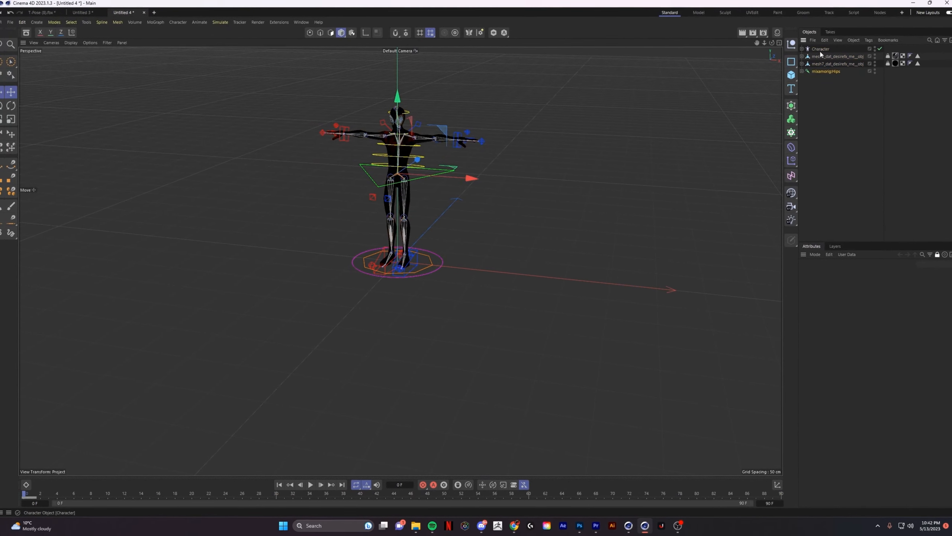
left_click(820, 51)
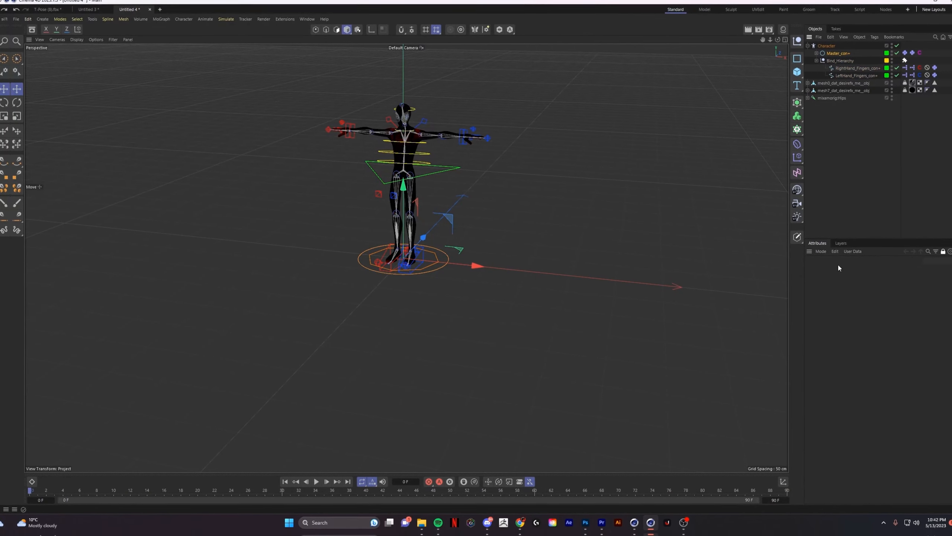
left_click(838, 53)
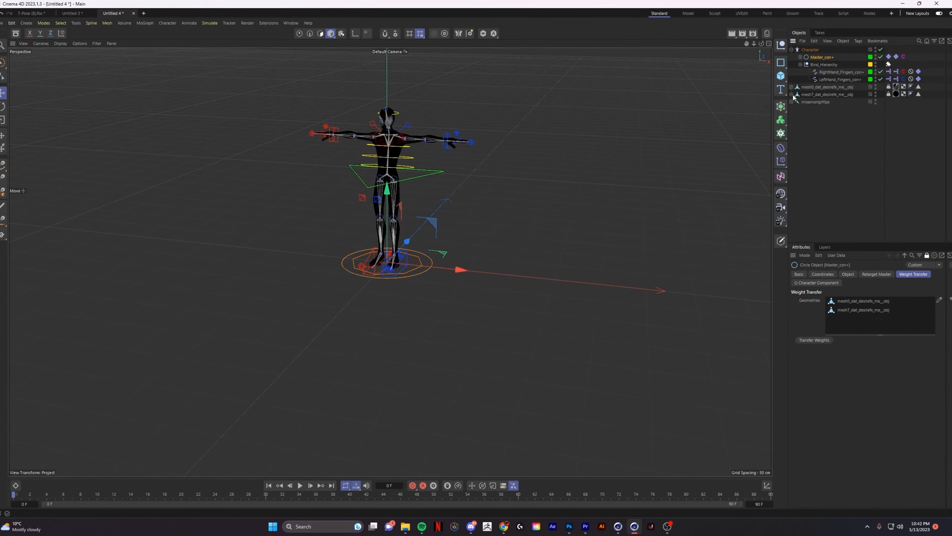
Clear the Weight Transfer geometries of Master_con+ and add the pasted mesh0 and mesh7 objects instead.
left_click(847, 309)
key("Delete")
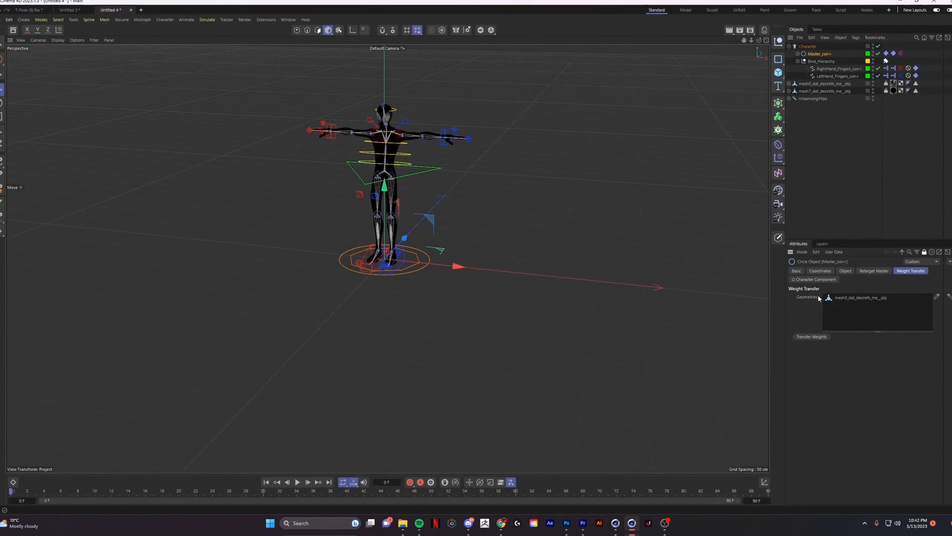
left_click(840, 298)
key("Delete")
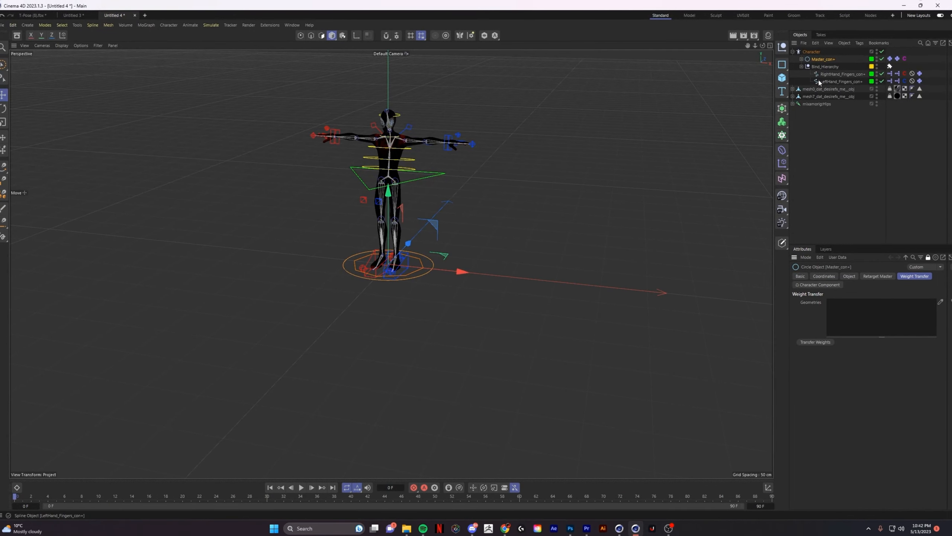
left_click(829, 89)
left_click(829, 97, "shift")
left_click_drag(828, 96, 874, 323)
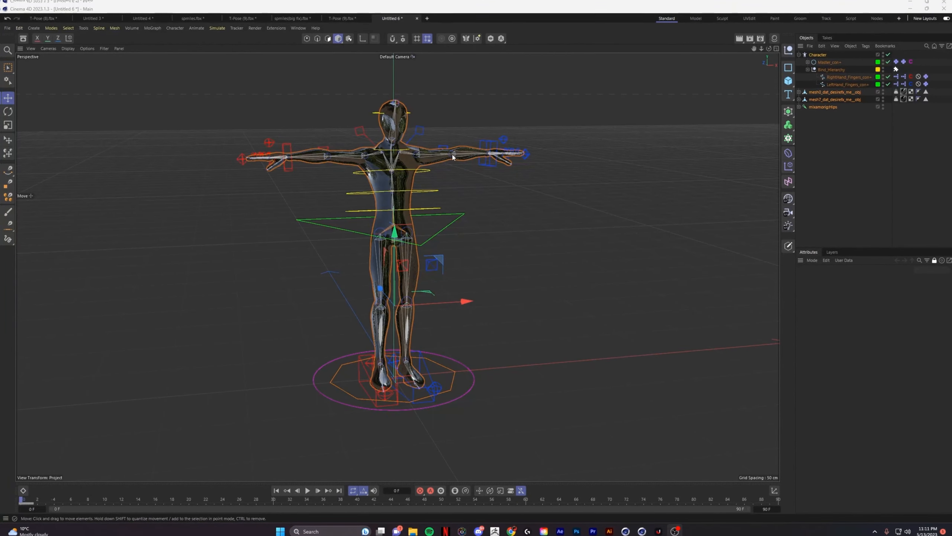
Try assigning mesh0 and mesh7 as the Weight Transfer geometries of Master_con+ in the Untitled 6 project.
left_click_drag(469, 174, 449, 157, "alt")
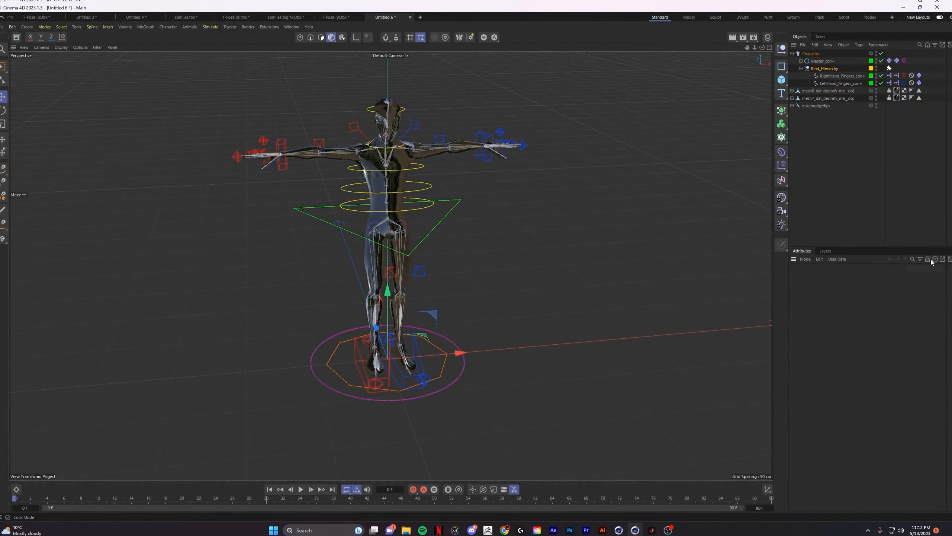
left_click(839, 69)
left_click(825, 61)
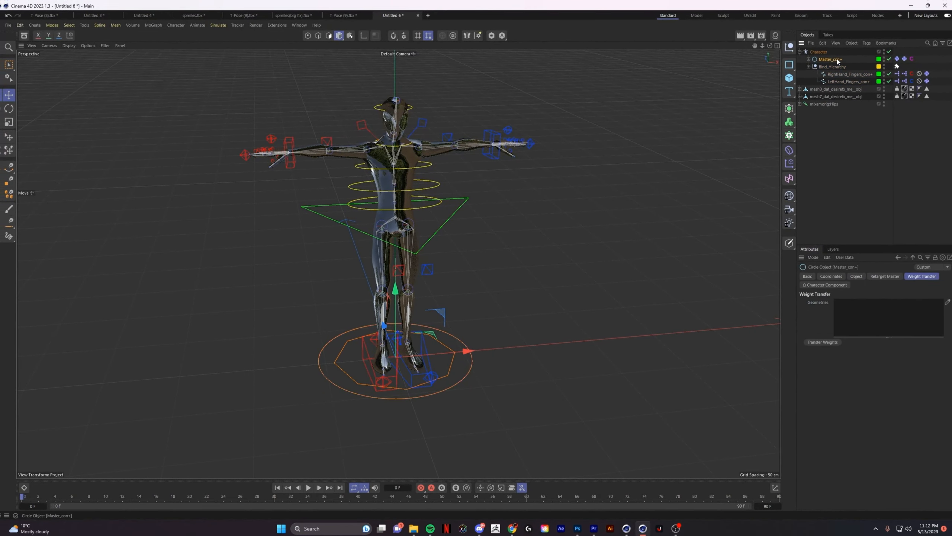
left_click(826, 91)
left_click_drag(828, 95, 874, 319)
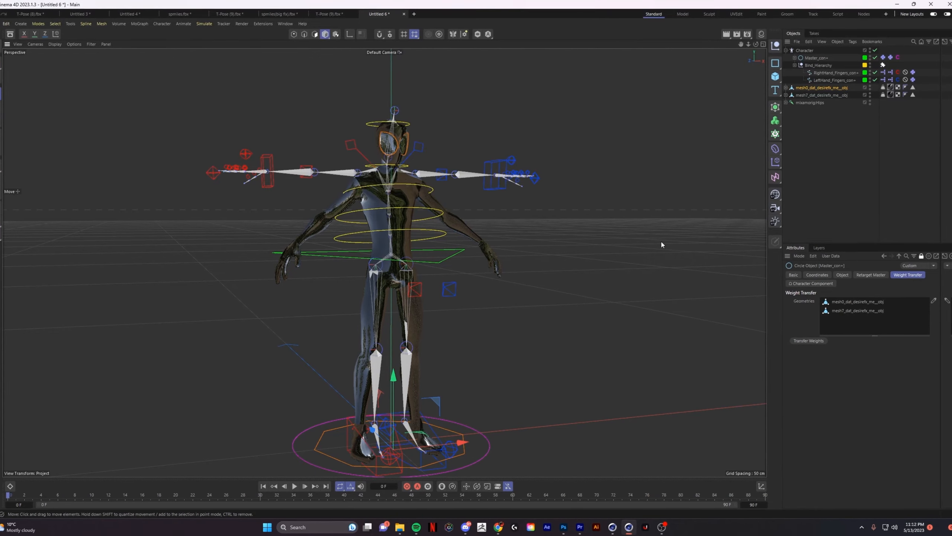
Undo everything back to the empty scene and paste the copied character, meshes and joints again without absolute texture paths.
key("ctrl+z")
key("ctrl+z")
key("ctrl+z")
key("ctrl+z")
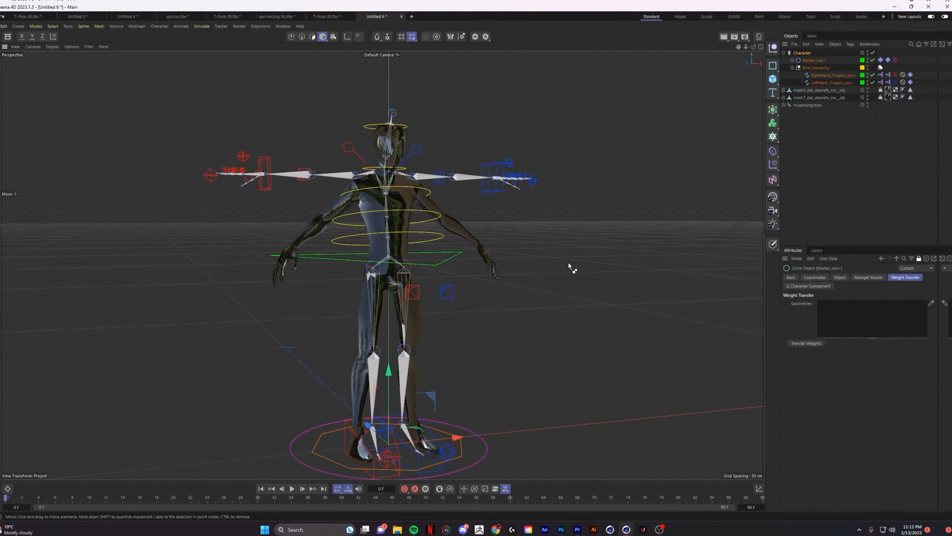
key("ctrl+z")
key("ctrl+z")
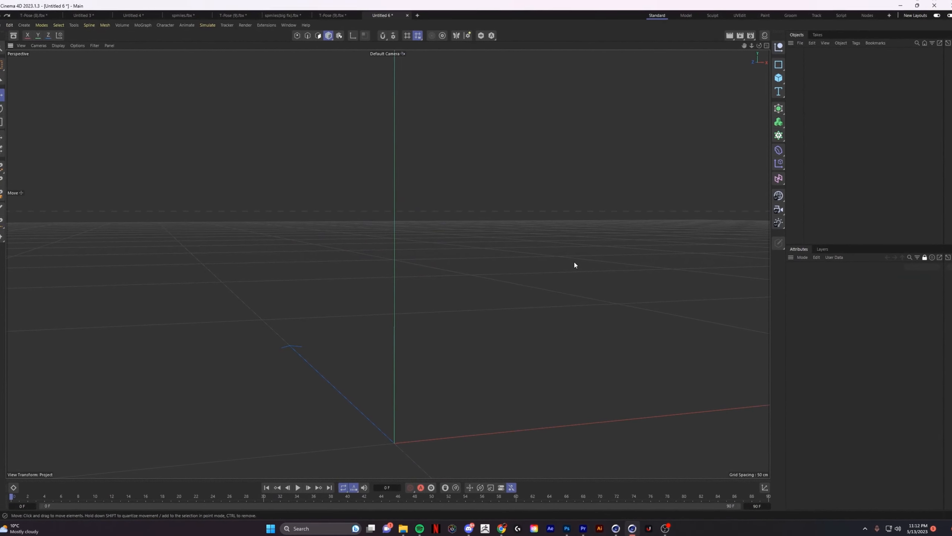
key("ctrl+v")
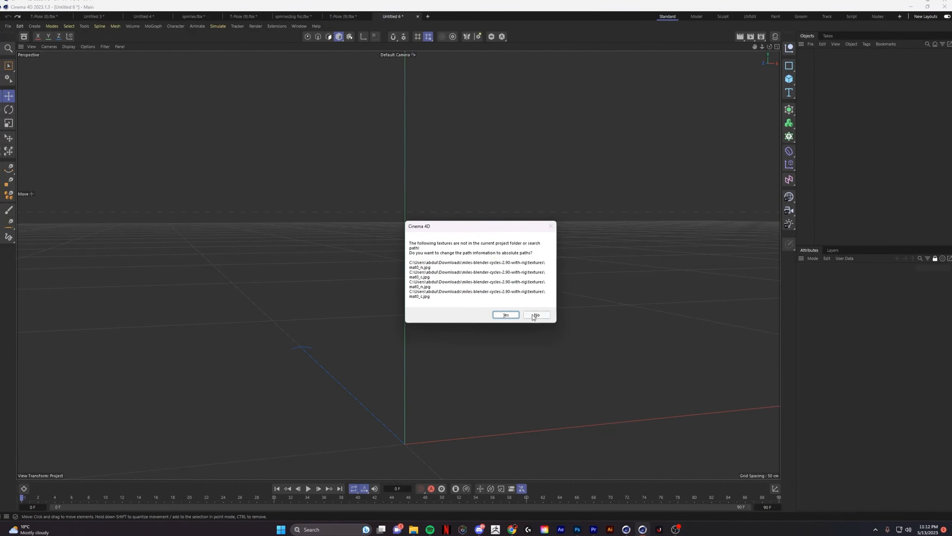
left_click(536, 315)
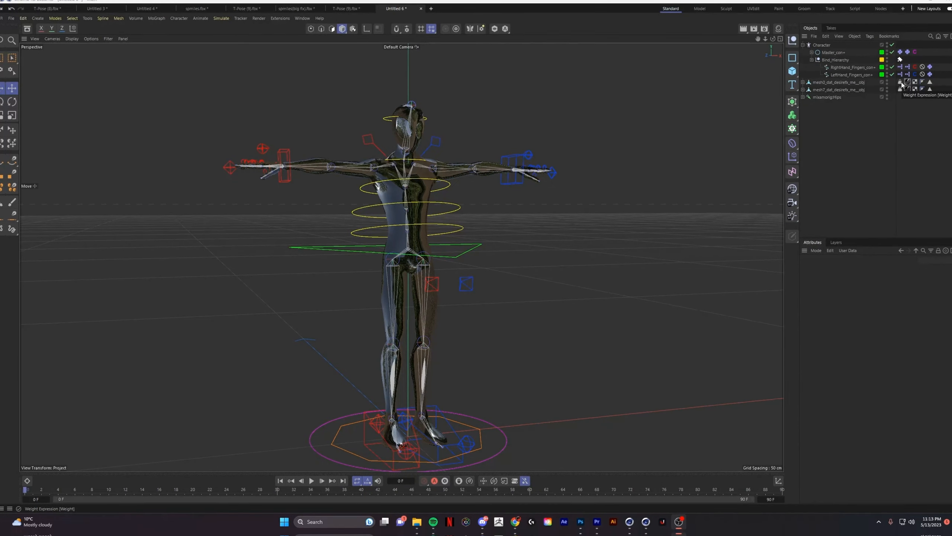
Set the bind pose on the Weight tags of the mesh0 and mesh7 objects together.
left_click(844, 82)
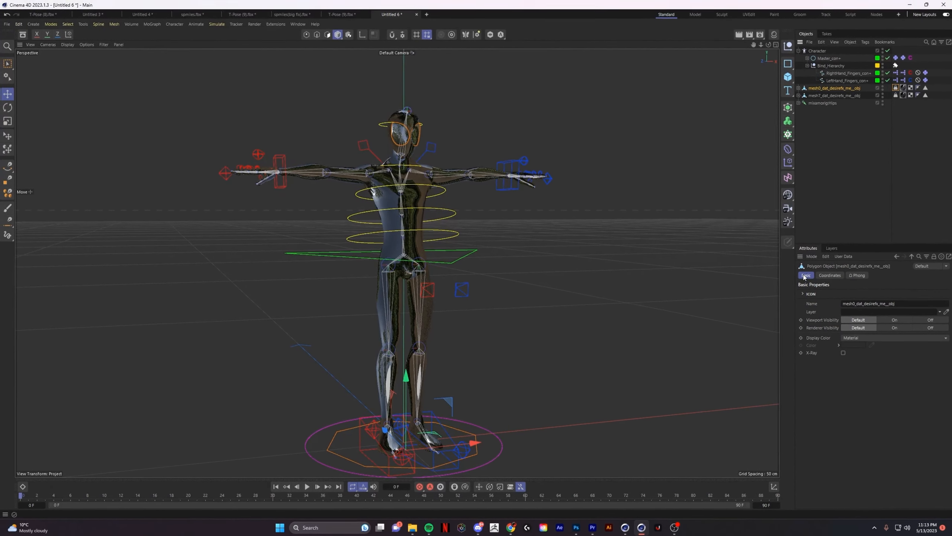
left_click(709, 103)
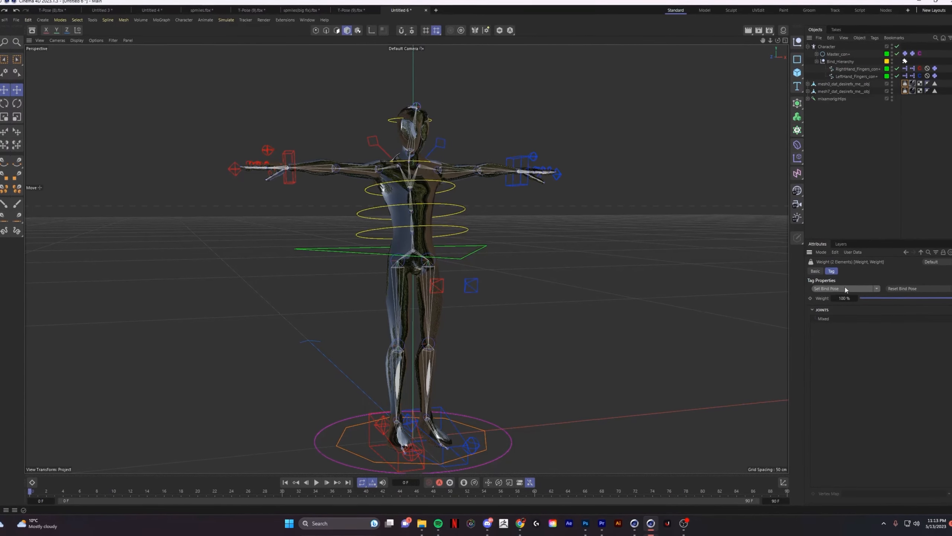
Lock the attributes on Master_con+'s Weight Transfer settings and transfer the weights with mesh0 and mesh7 as geometries.
left_click(845, 57)
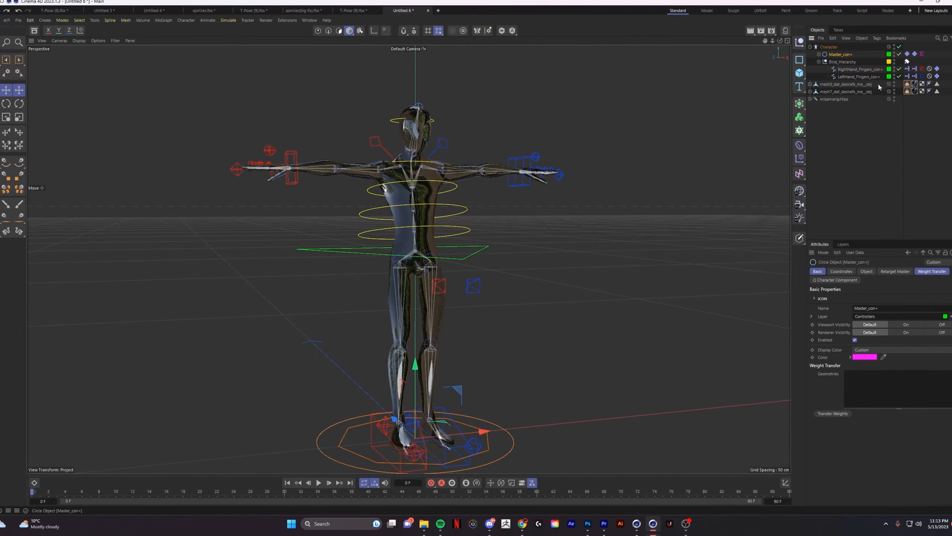
left_click(933, 272)
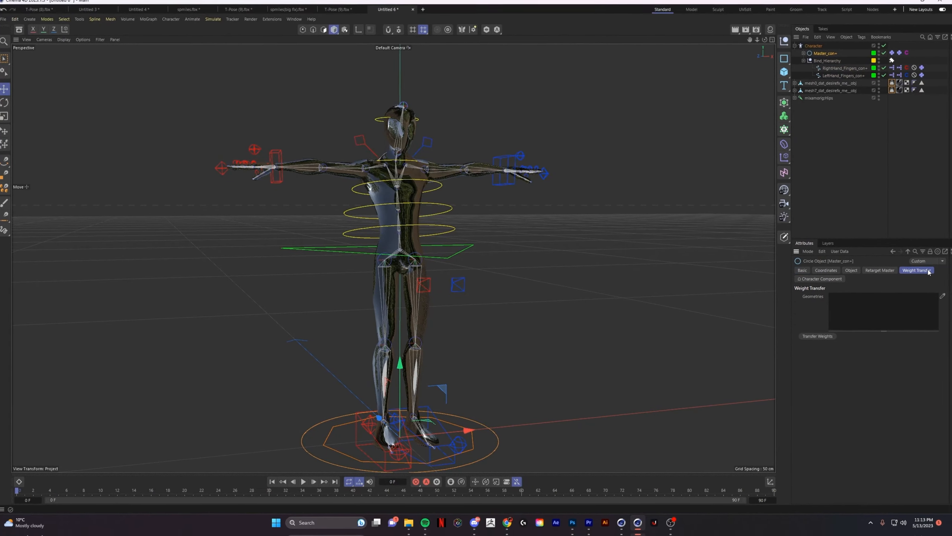
left_click(927, 253)
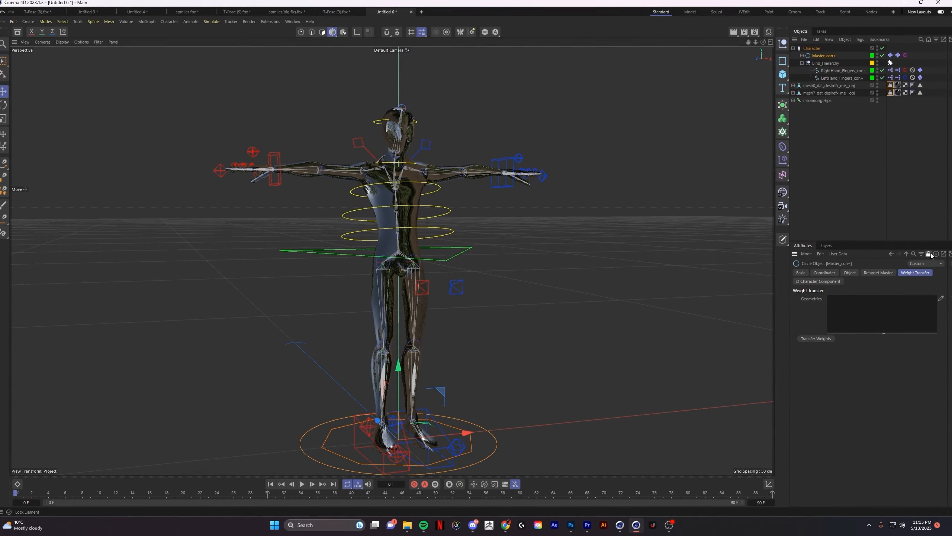
left_click(820, 85)
left_click(820, 92, "shift")
left_click_drag(829, 98, 865, 307)
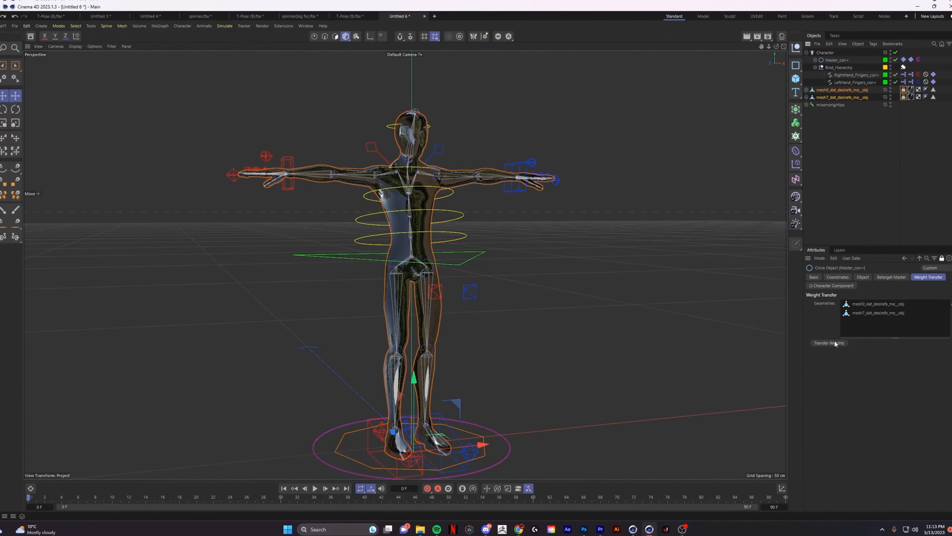
left_click(837, 343)
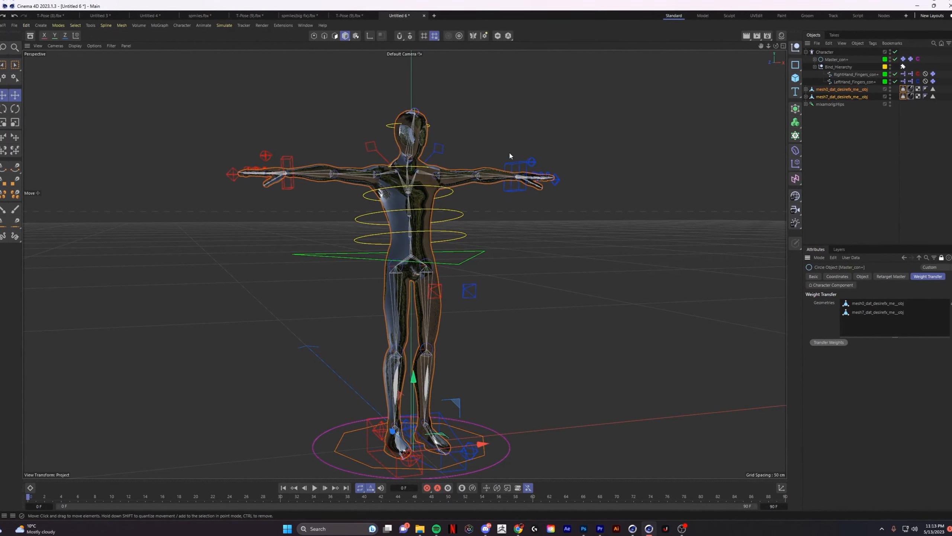
Try out the left hand's IK controller by moving it to bend the left arm.
left_click(512, 164)
mouse_move(637, 161)
left_mouse_down()
mouse_move(568, 132)
mouse_move(645, 160)
left_mouse_up()
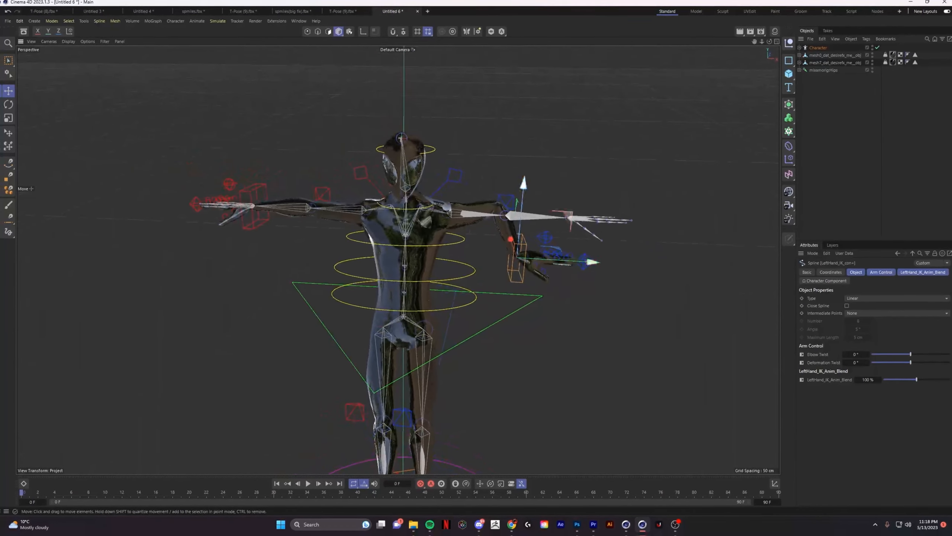
left_click_drag(568, 216, 496, 262)
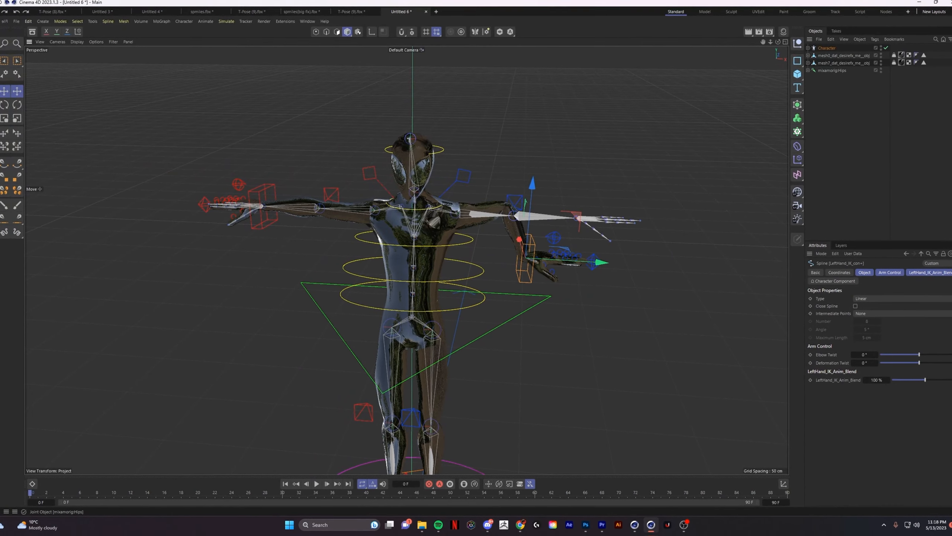
Hide the mixamorig:Hips joint chain and raise the left leg with its IK controller to test the rig.
left_click(831, 71)
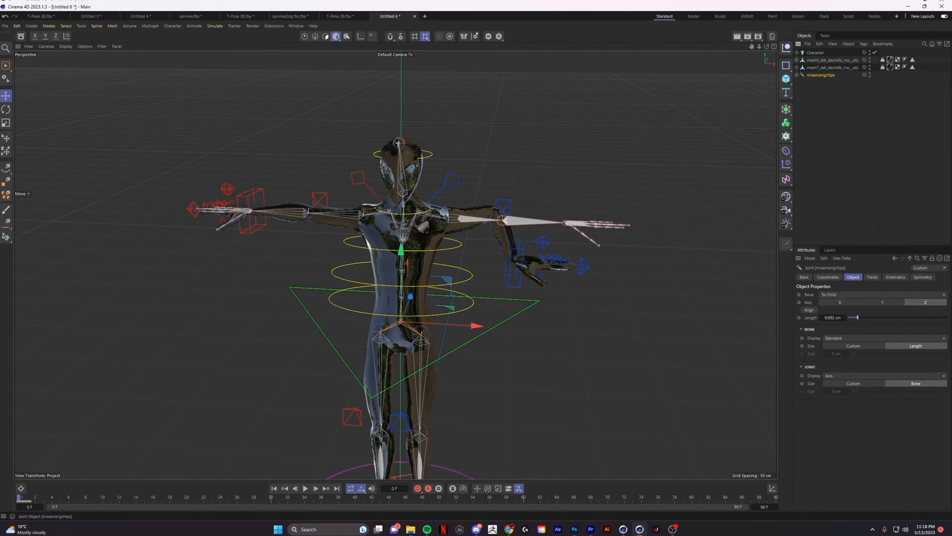
left_click(834, 143)
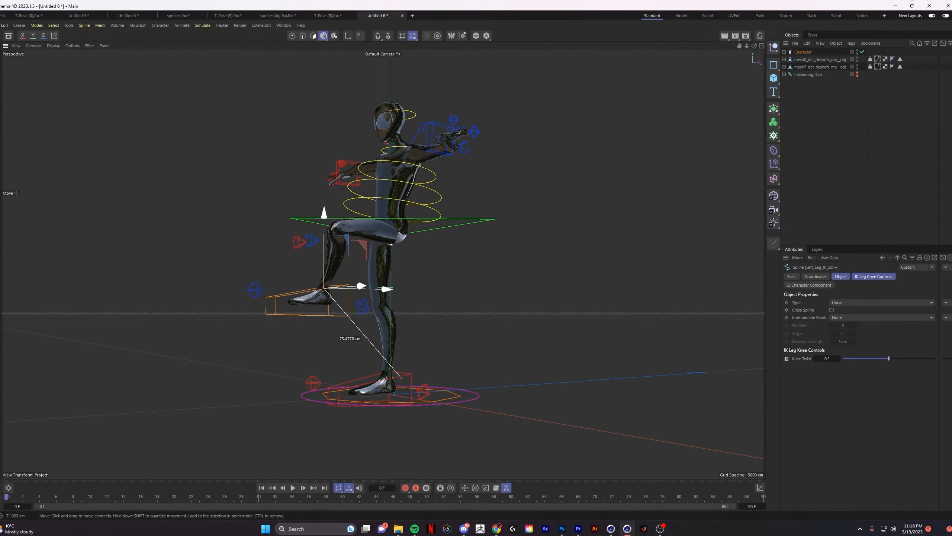
left_click_drag(381, 243, 437, 259, "alt")
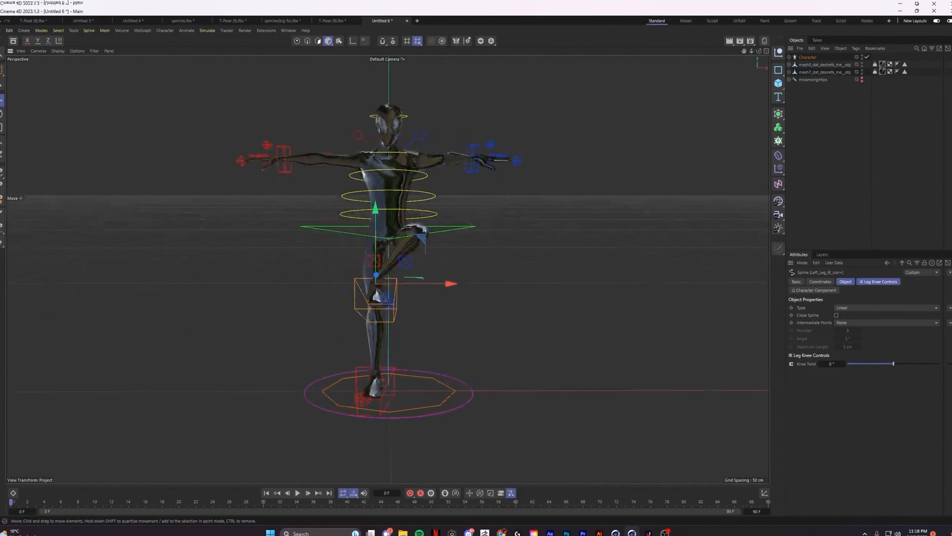